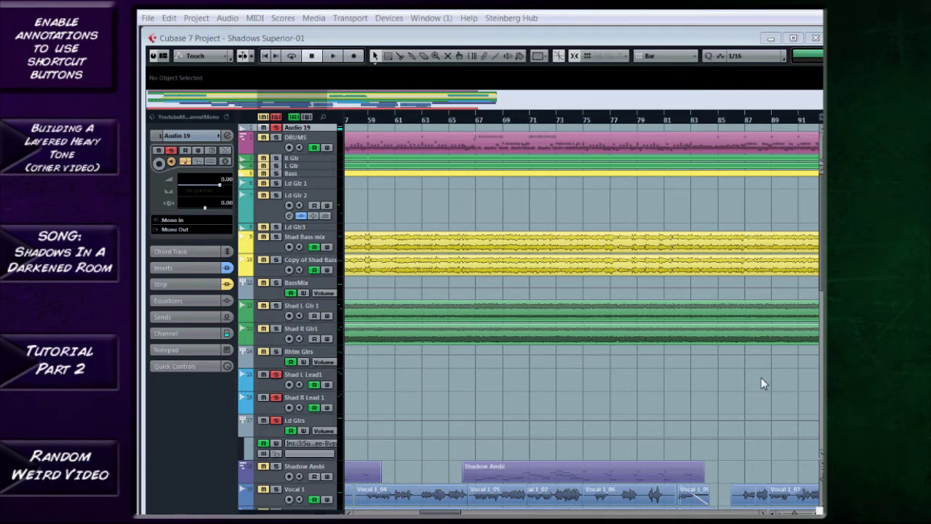
- Scroll the arrangement right to the Shad L Lead1 and Shad R Lead 1 parts around bars 95–113
left_click_drag(755, 374, 387, 285)
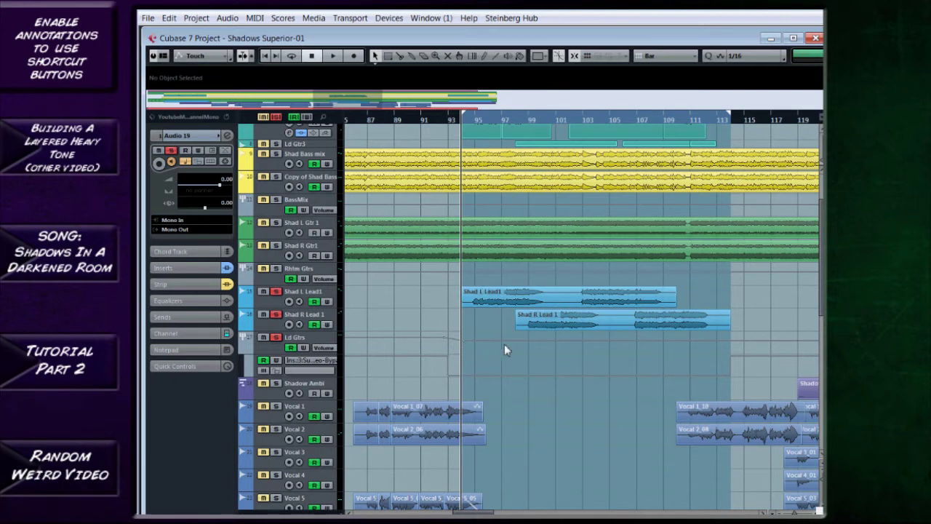
- Select the Ld Gtr 2 track and show its channel settings with the TSE 808, LeGion and LeCab inserts
scroll(493, 317, "up", 3)
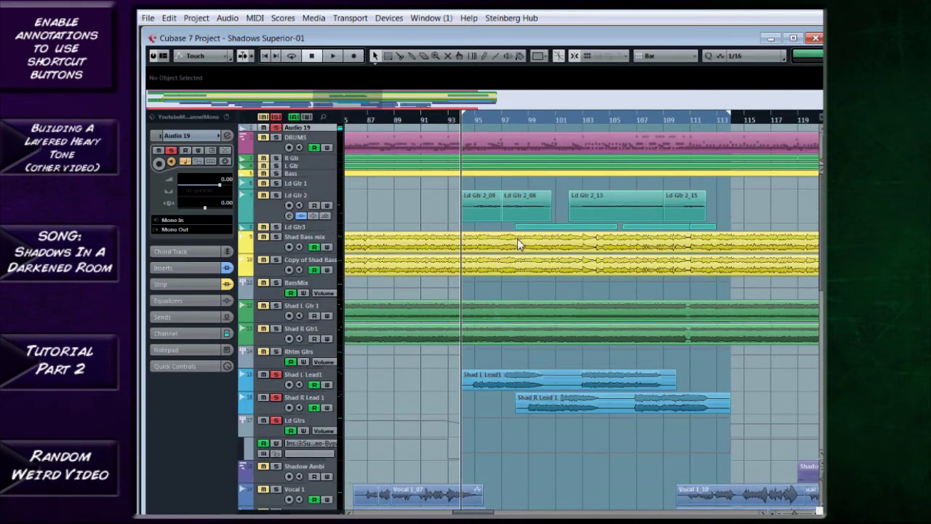
left_click(292, 215)
left_click(289, 216)
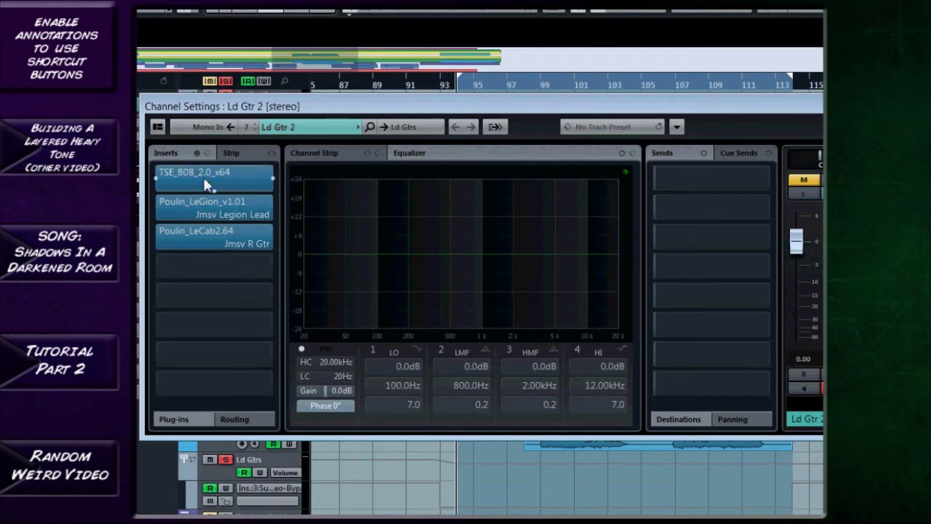
left_click(227, 186)
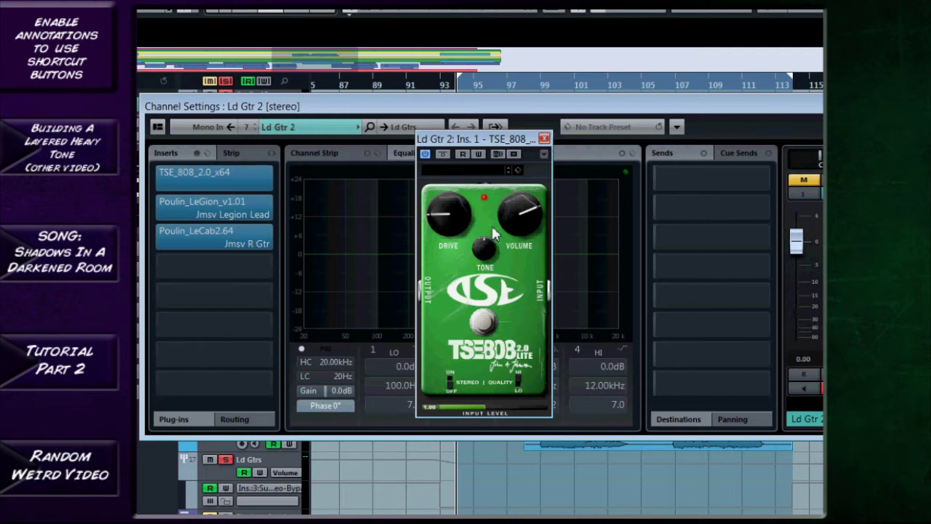
left_click(544, 140)
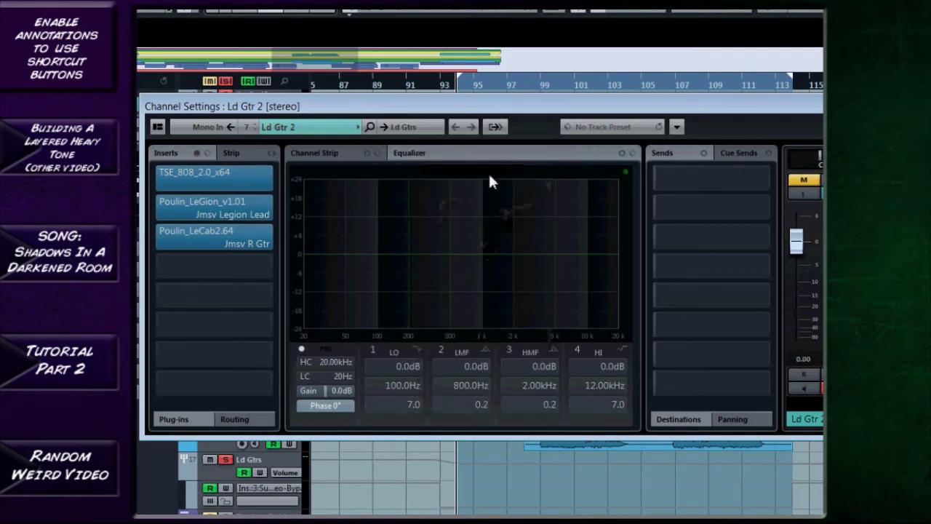
left_click(231, 211)
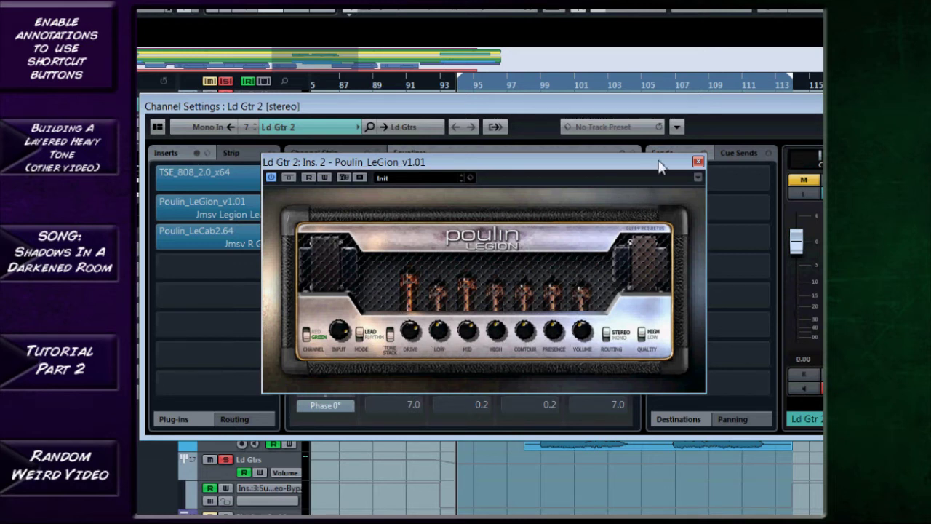
left_click(698, 161)
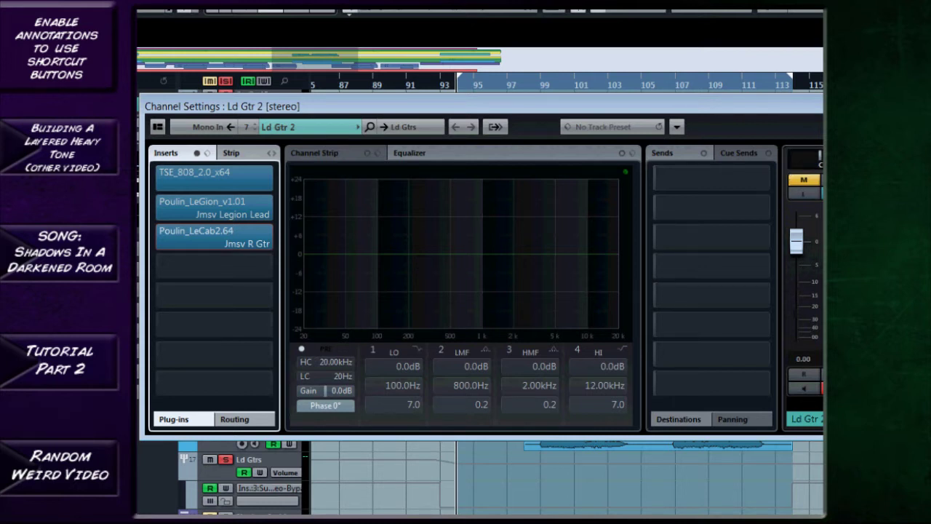
- Close the Ld Gtr 2 channel settings and select the Shad L Lead1 and Shad R Lead 1 tracks
key("Escape")
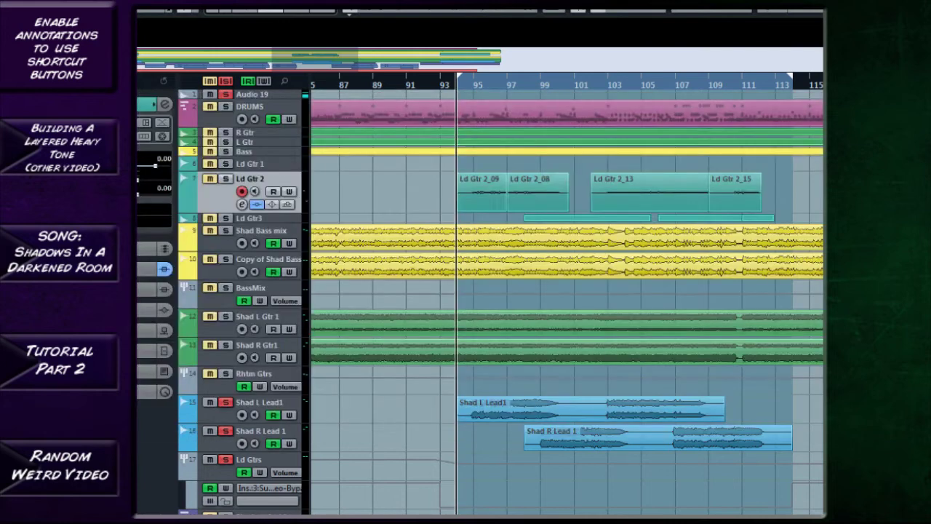
scroll(609, 291, "down", 10)
scroll(661, 177, "up", 7)
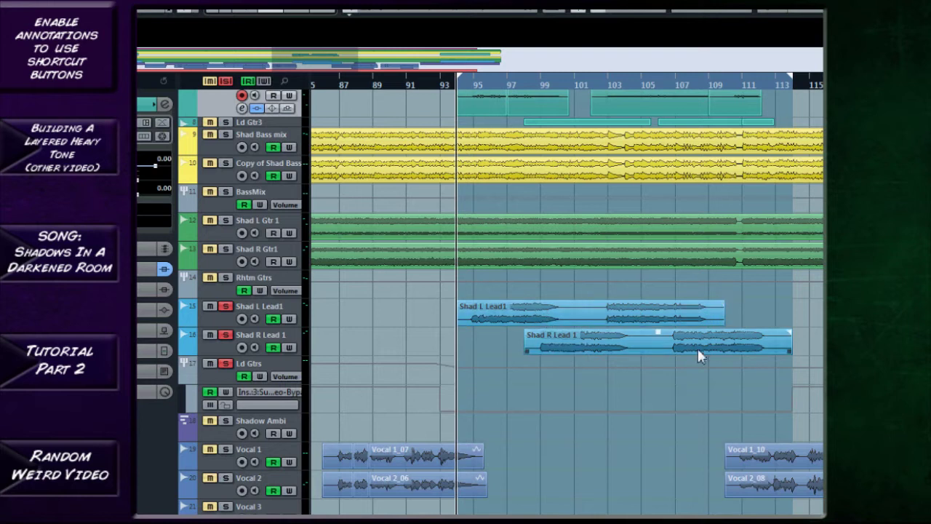
left_click(245, 318)
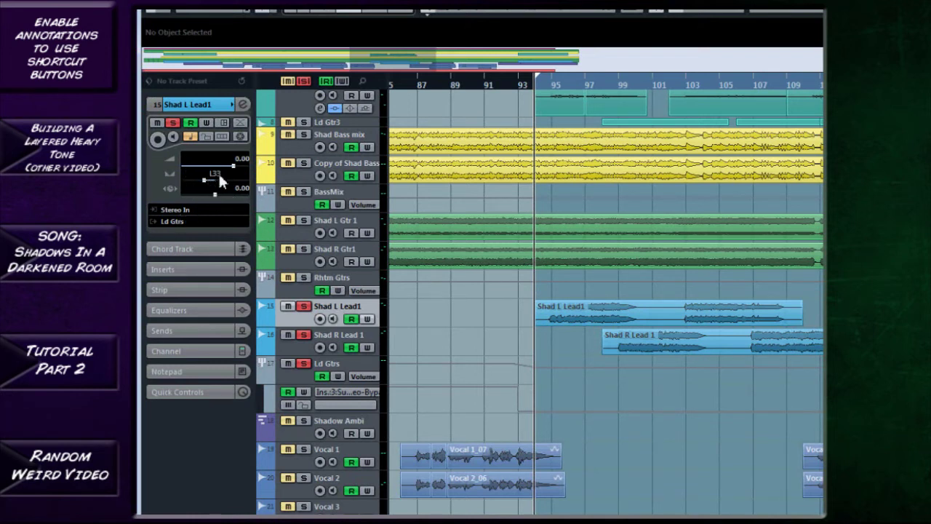
left_click(345, 335)
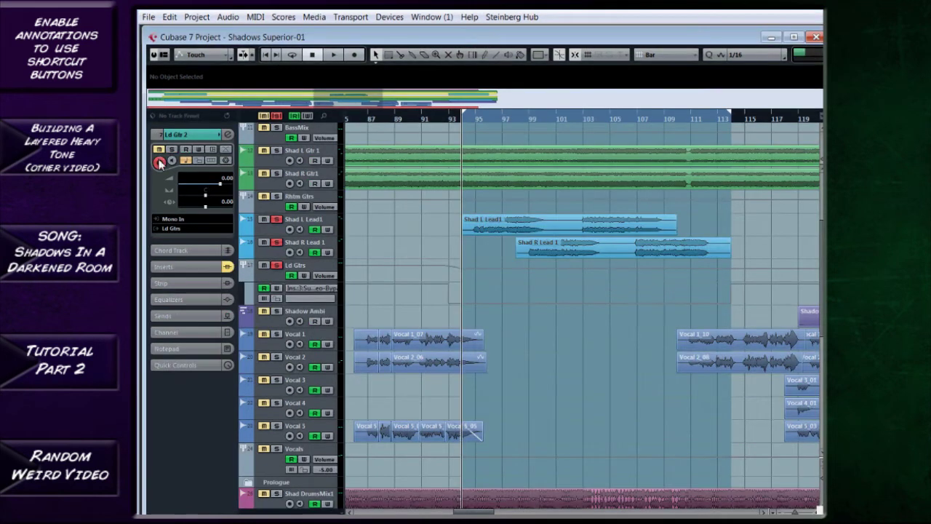
- Disarm Ld Gtr 2, show the Ld Gtrs group's channel settings, and open Shad L Lead1 in the Sample Editor
left_click(159, 162)
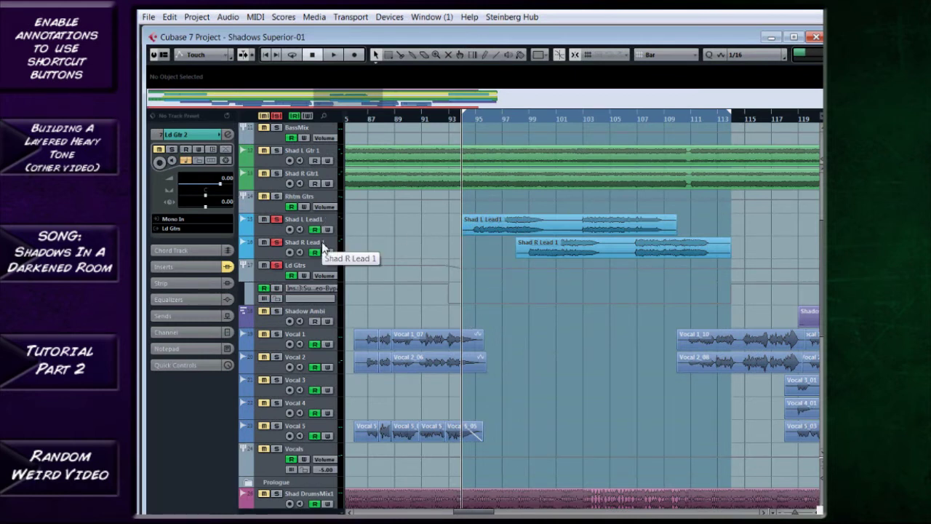
left_click(310, 267)
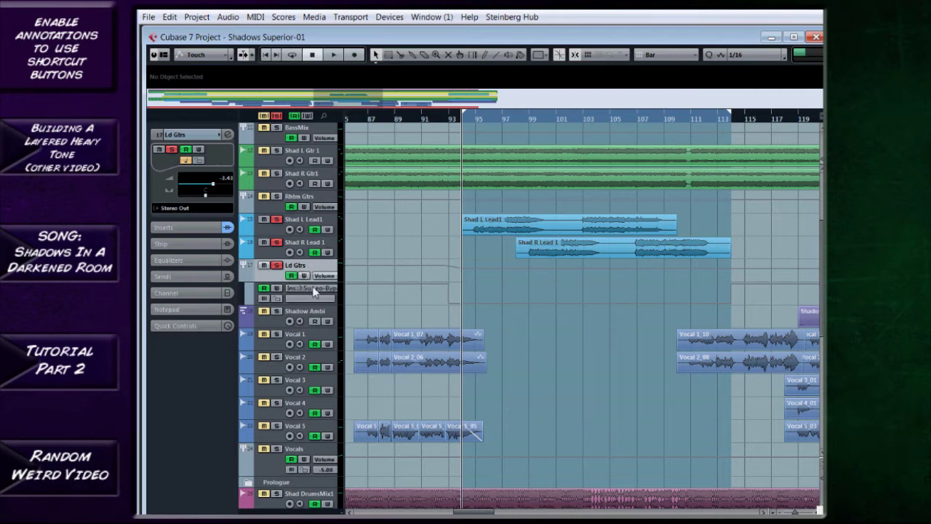
mouse_move(315, 283)
left_mouse_down()
mouse_move(320, 293)
mouse_move(321, 285)
left_mouse_up()
left_click(227, 135)
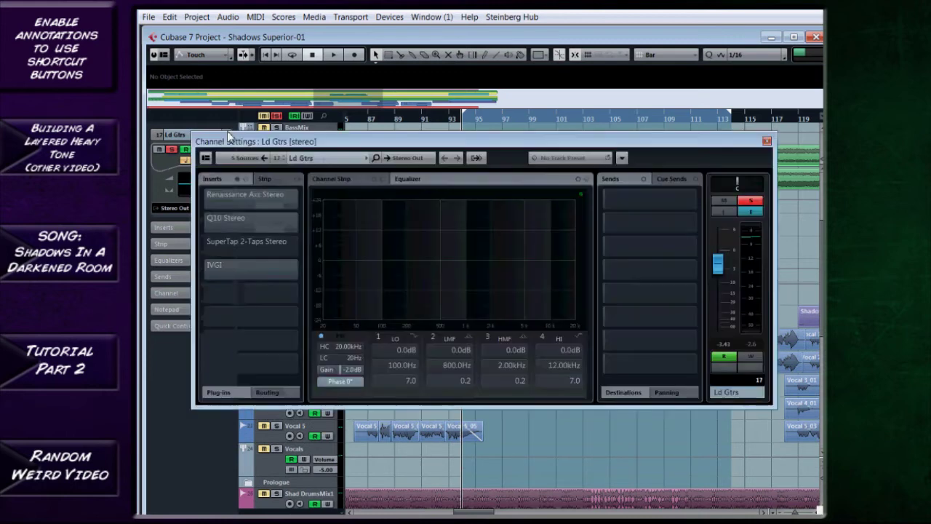
left_click_drag(422, 142, 438, 285)
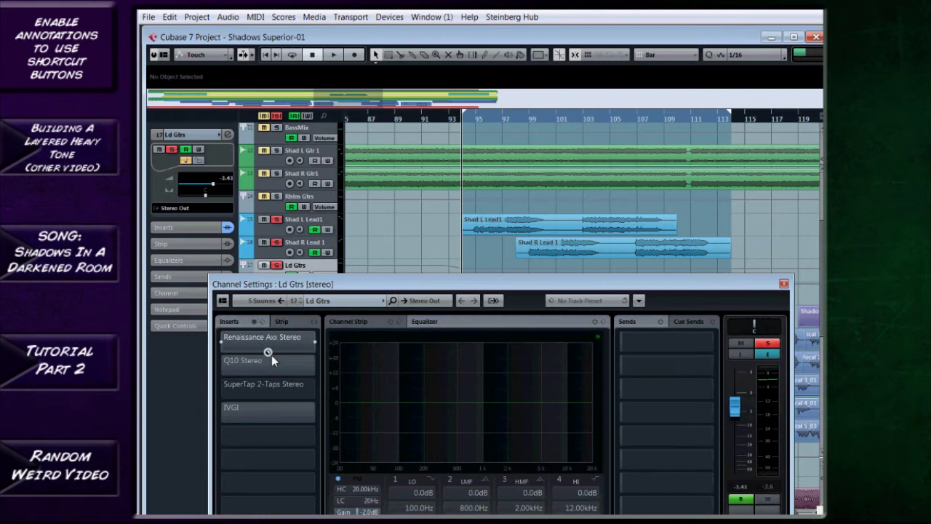
double_click(559, 229)
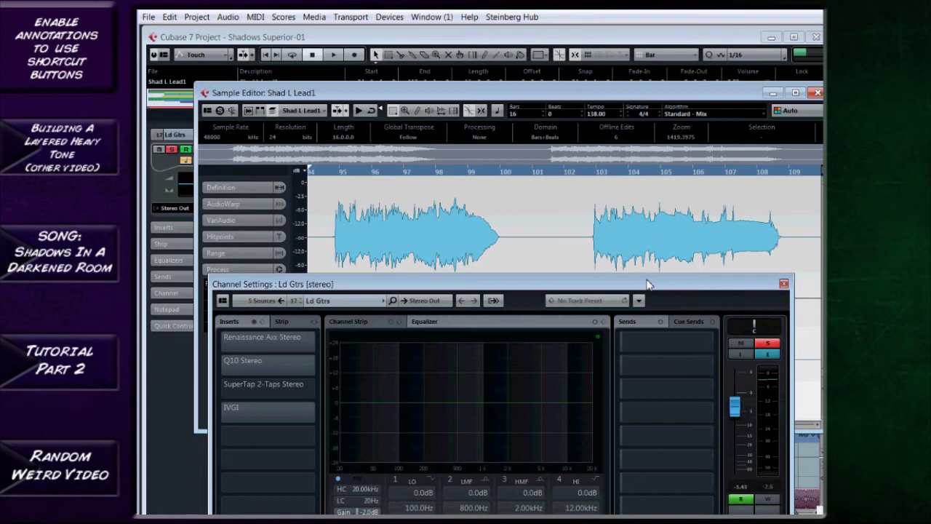
- Close the Shad L Lead1 and Shad R Gtr1 sample editors, keeping Ld Gtrs' channel settings over the tracks
left_click_drag(647, 284, 649, 262)
left_click(817, 94)
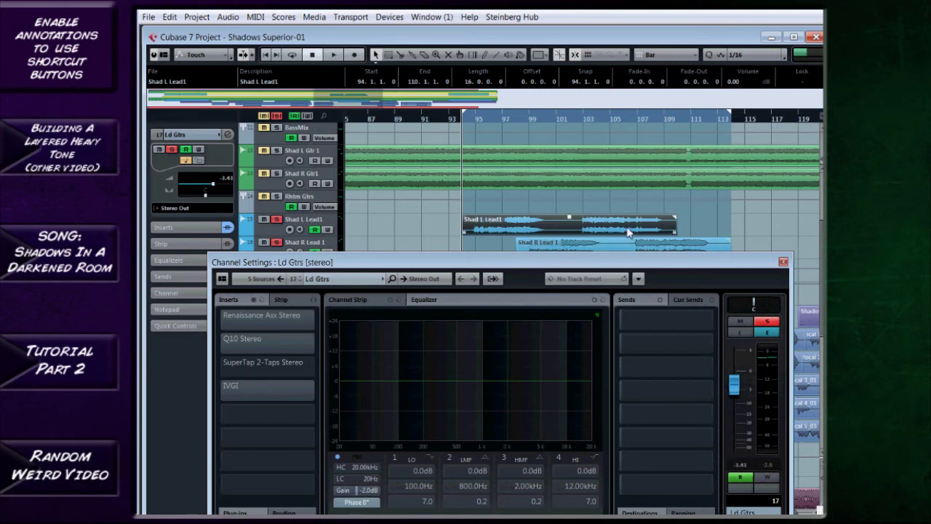
double_click(568, 189)
mouse_move(547, 265)
left_mouse_down()
mouse_move(540, 305)
mouse_move(554, 280)
left_mouse_up()
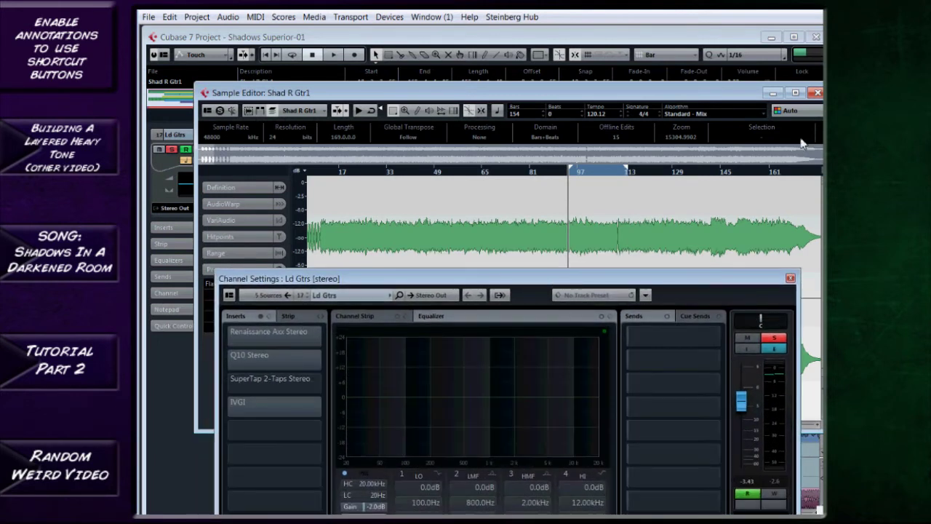
left_click(817, 94)
left_click_drag(651, 276, 651, 269)
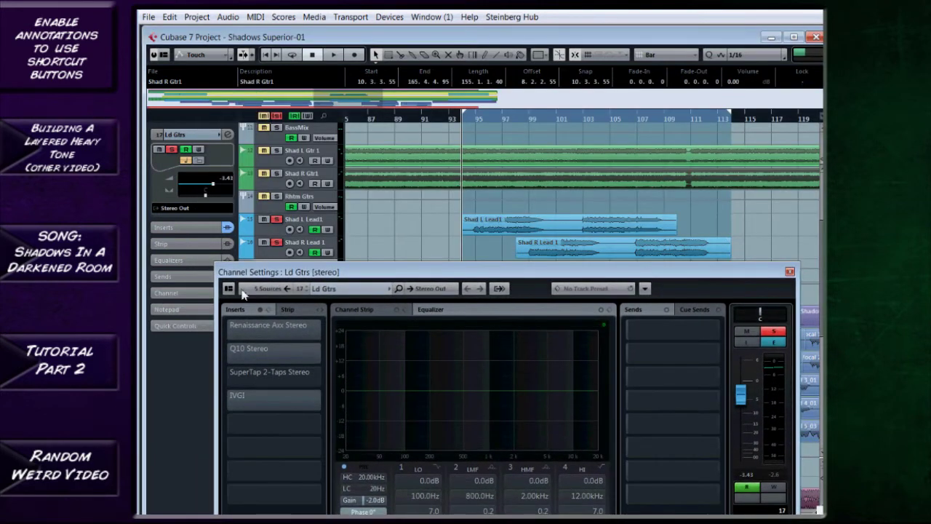
- Show the Ld Gtrs Renaissance Axx editor (Thresh -5.4, Attack 5.00, Gain -3.5) and compare it bypassed
left_click(290, 336)
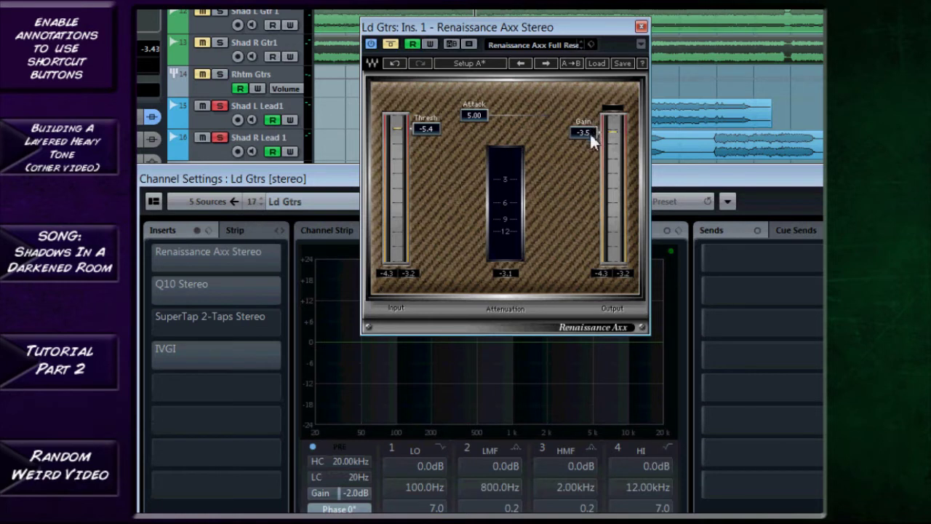
left_click(391, 42)
left_click_drag(419, 26, 520, 165)
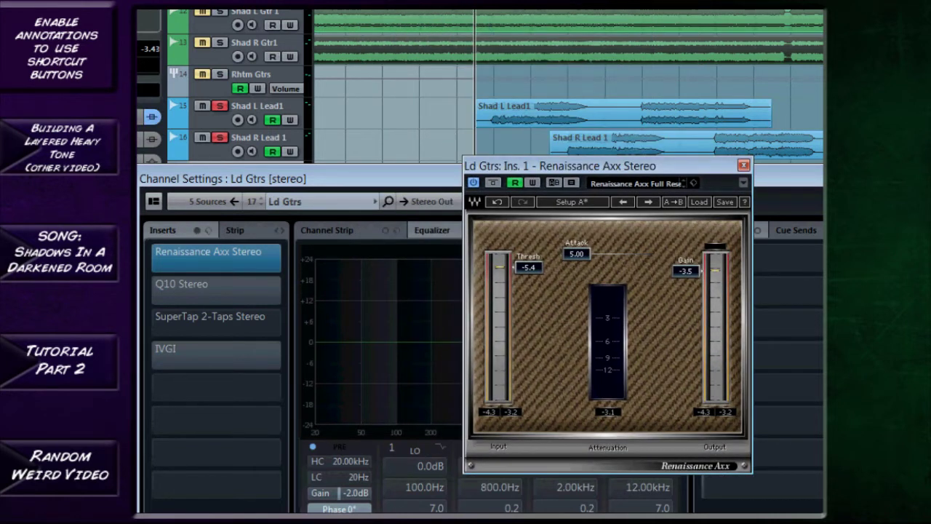
- During playback, set the Renaissance Axx threshold to -6.5 and gain to -2.4, comparing against bypass
key("space")
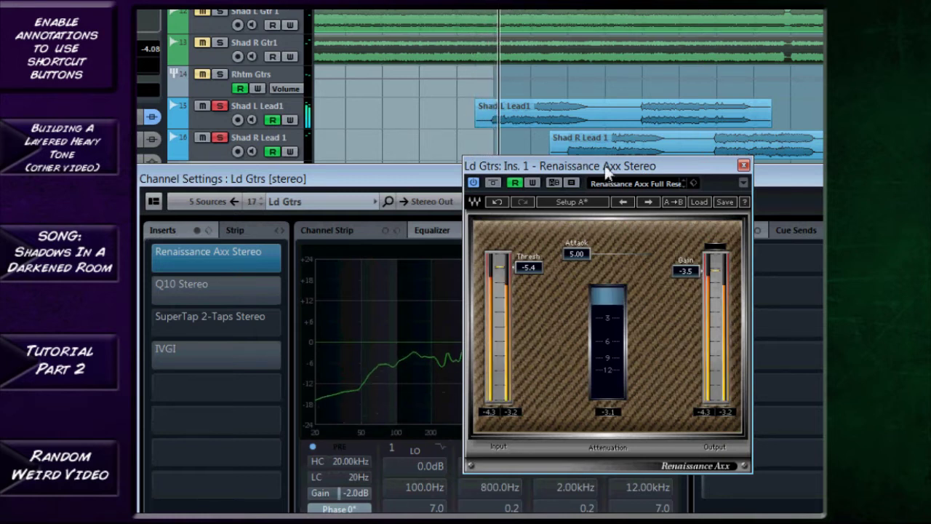
left_click_drag(588, 166, 576, 129)
left_click_drag(517, 217, 524, 268)
left_click(687, 234, "alt")
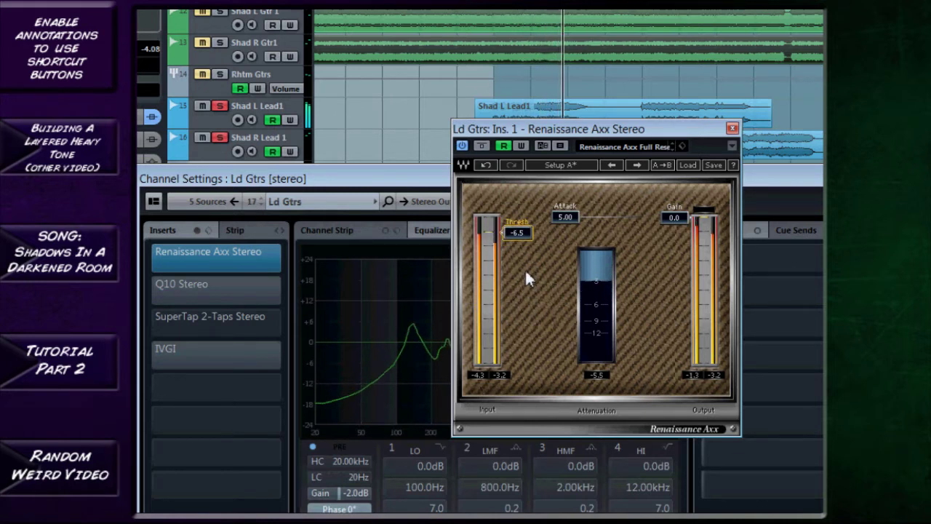
left_click_drag(673, 216, 684, 256)
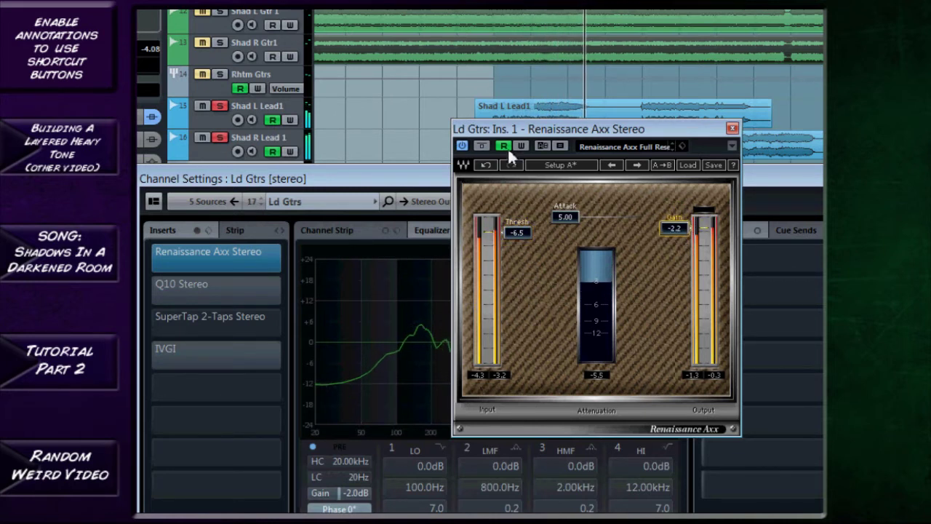
left_click(483, 146)
left_click(483, 146)
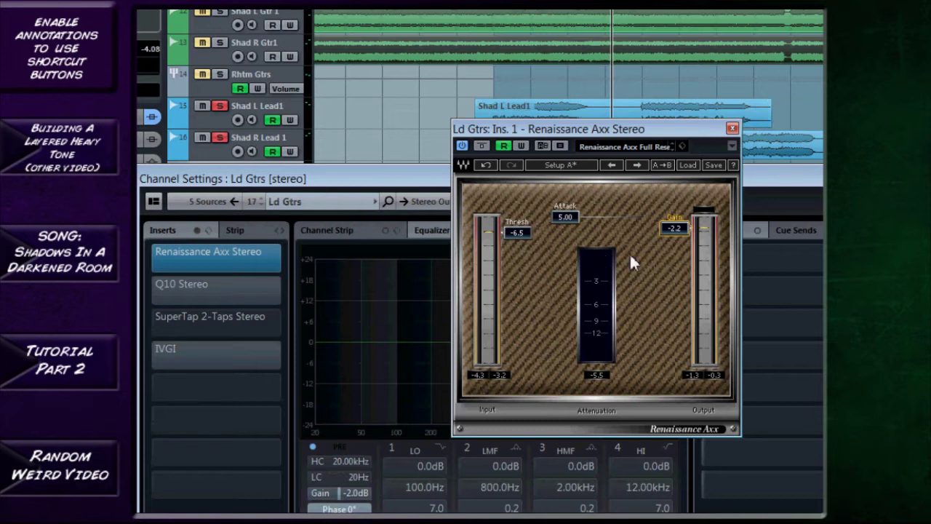
scroll(672, 238, "up", 1)
- Close the compressor, then switch on the Ld Gtrs Q10 insert and show its 213–823 Hz cuts
left_click(732, 129)
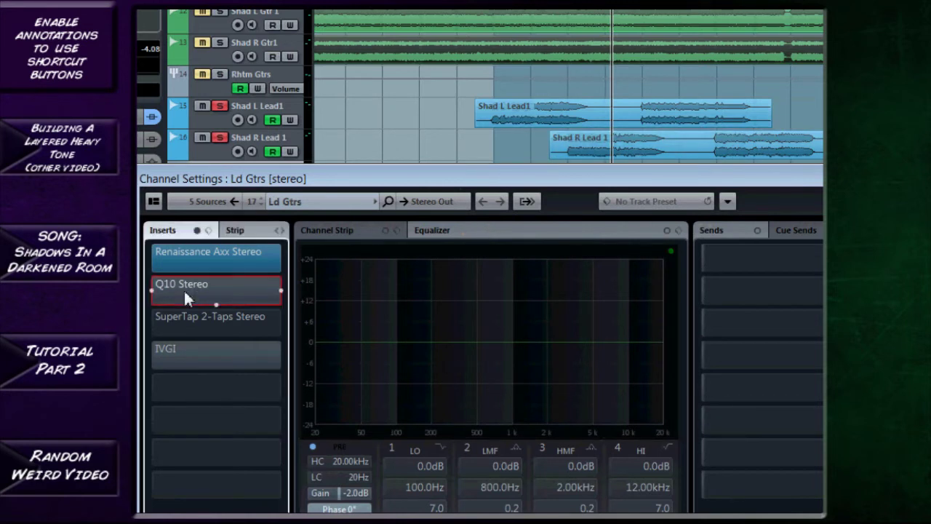
left_click(152, 289)
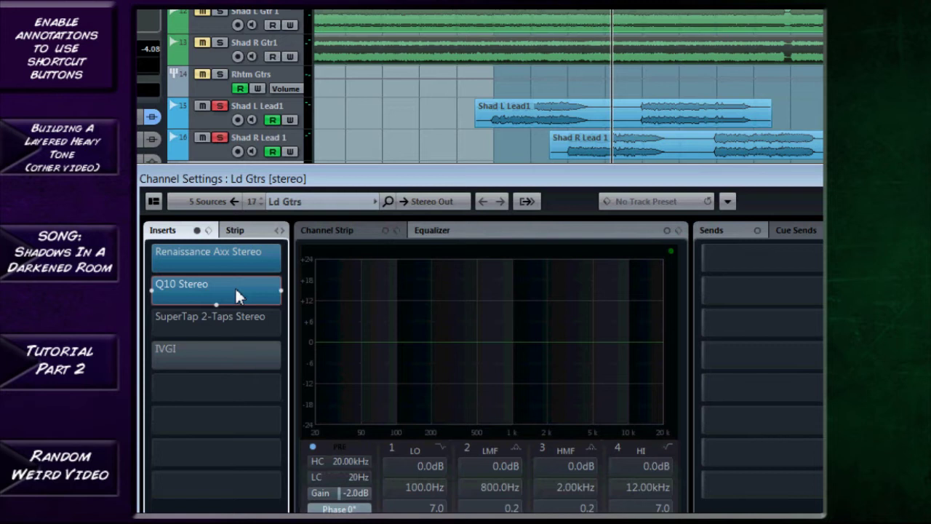
left_click(235, 287)
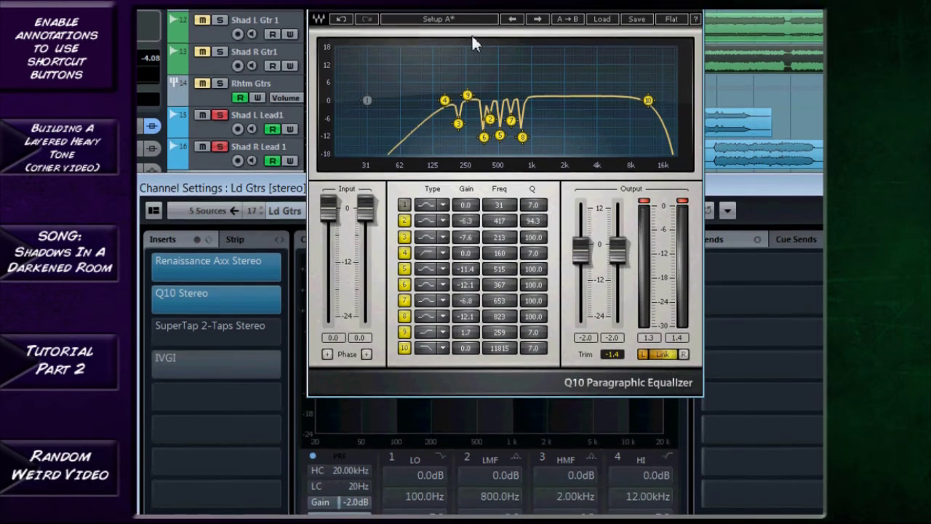
- Compare the Q10's boosted alternate setup against its cut setup
left_click(482, 29)
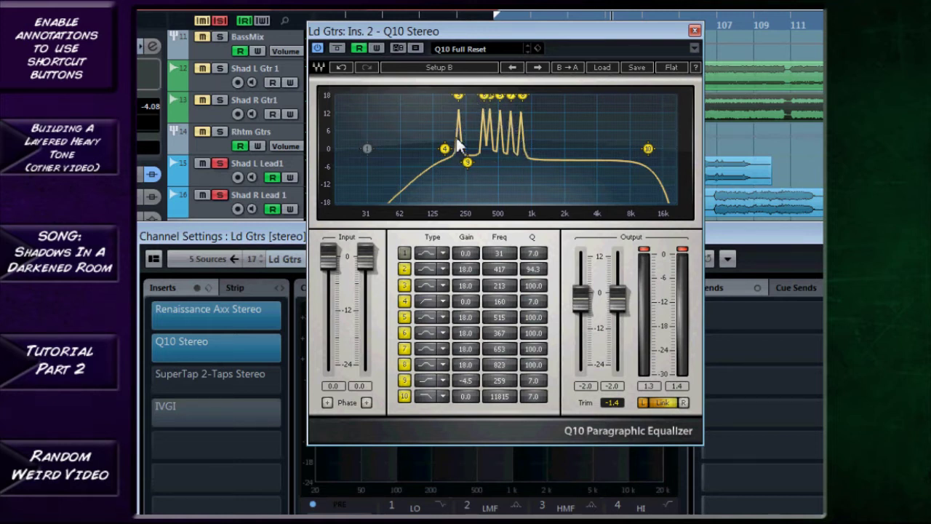
left_click(472, 71)
left_click_drag(529, 38, 562, 161)
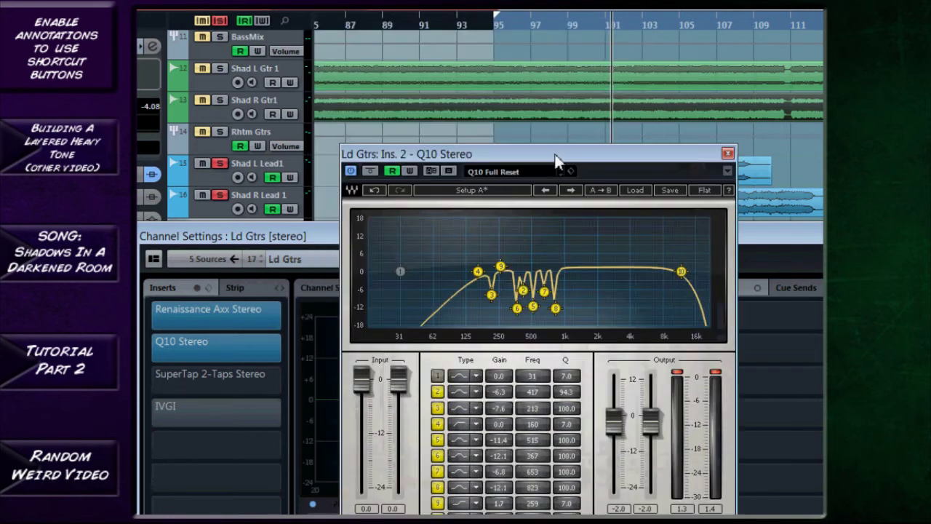
- Play from bar 95, comparing the Q10 bypassed, on, and boosted, then return to the cut setup
left_click(351, 171)
left_click(516, 28)
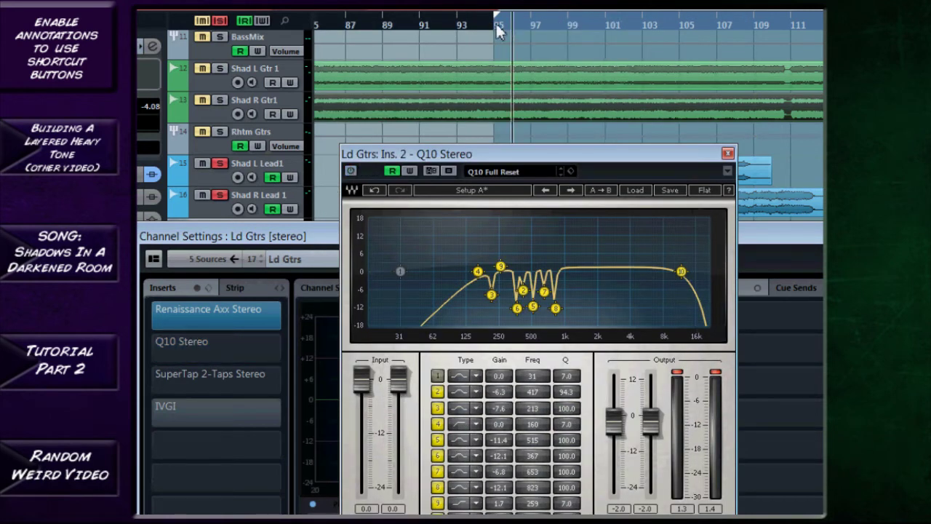
key("space")
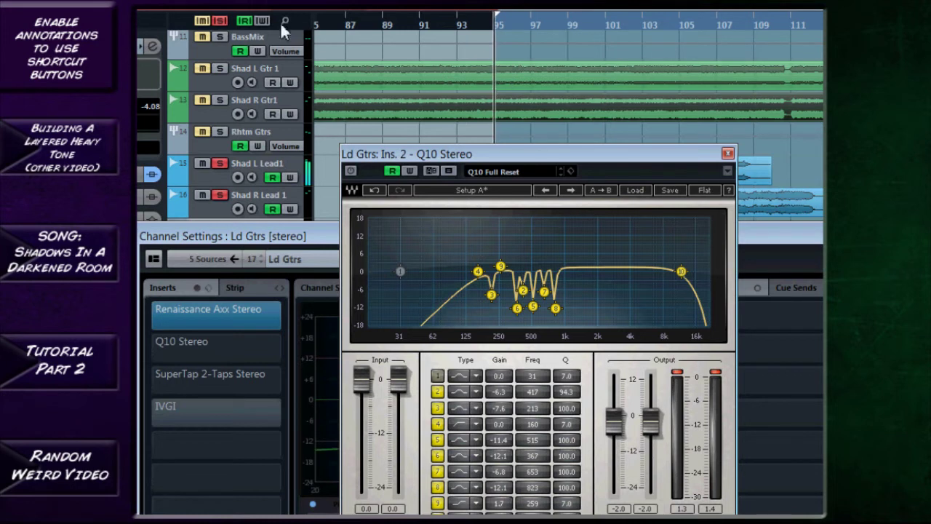
left_click(352, 174)
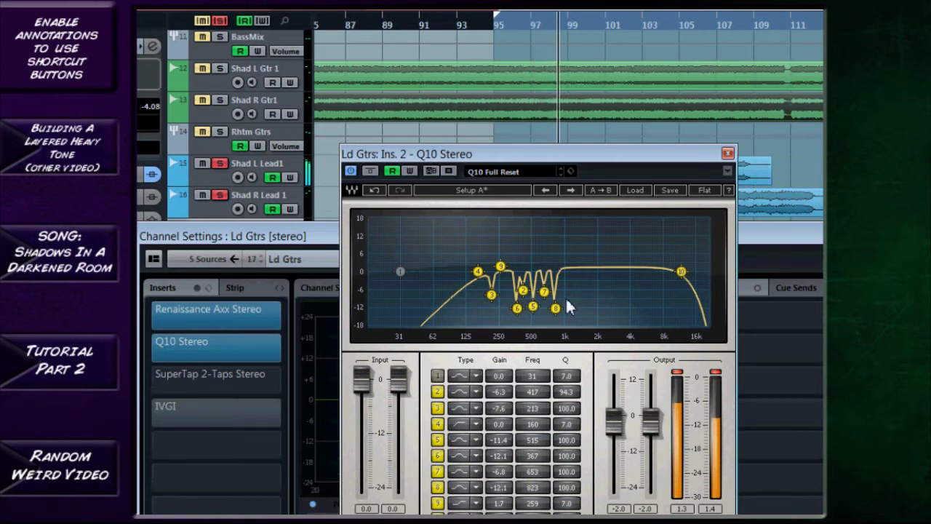
left_click(509, 193)
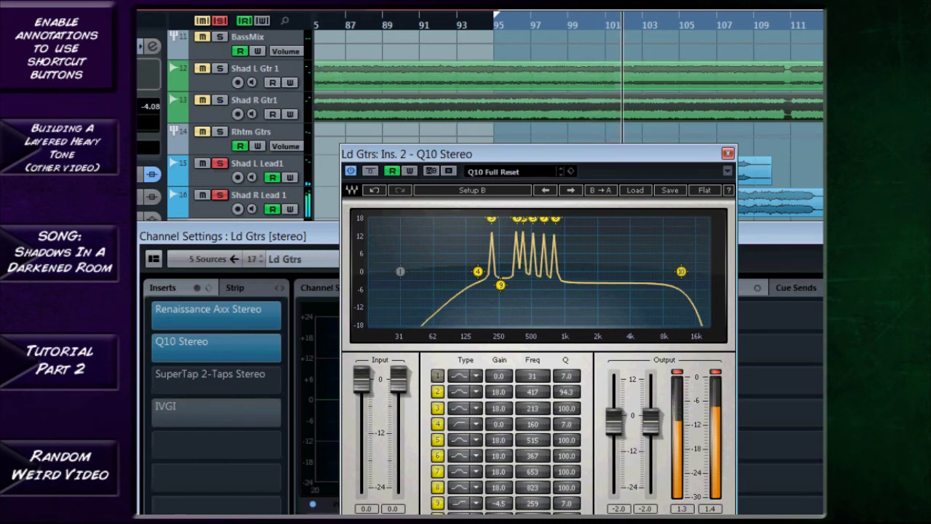
key("space")
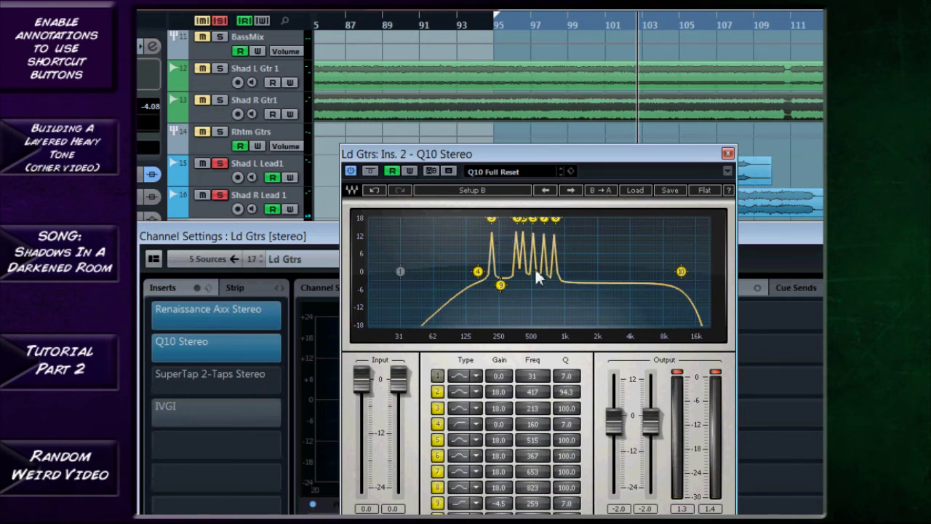
left_click(485, 194)
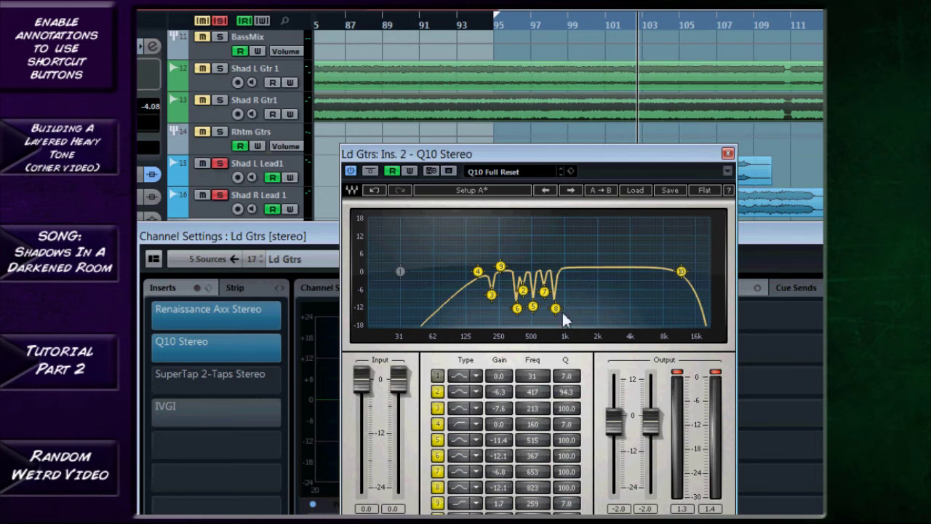
- Try an 18 dB Q10 band 8 boost toward 3 kHz, then undo back to its 823 Hz dip
left_click_drag(557, 306, 579, 22)
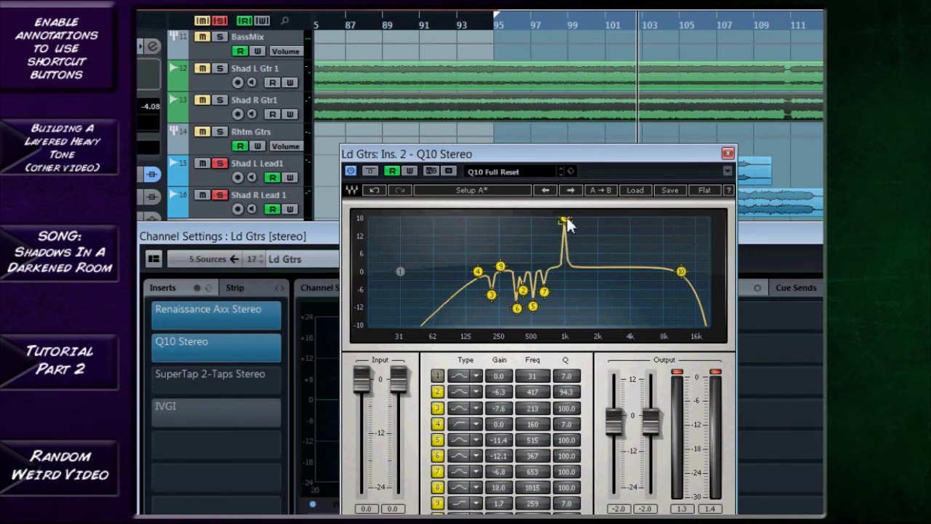
mouse_move(566, 218)
left_mouse_down()
mouse_move(635, 213)
mouse_move(518, 208)
mouse_move(638, 211)
mouse_move(543, 206)
mouse_move(562, 211)
left_mouse_up()
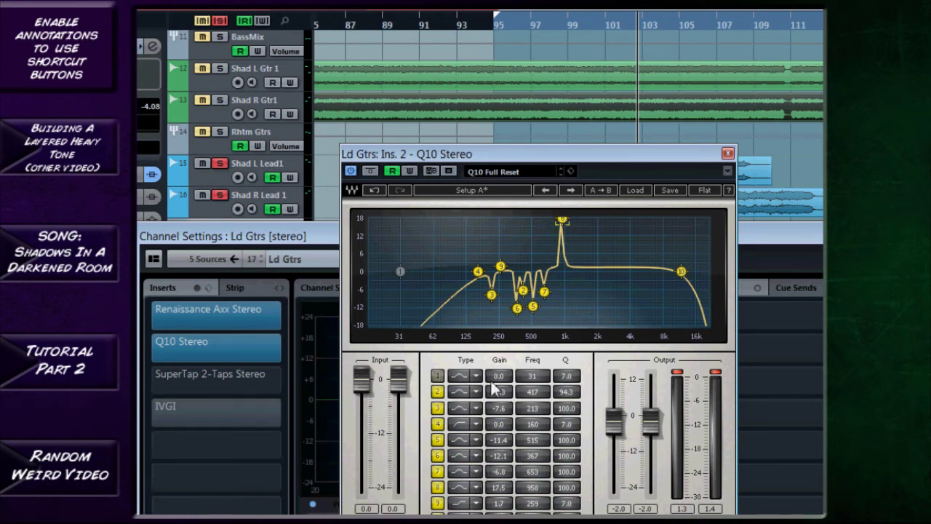
left_click(373, 190)
left_click(372, 187)
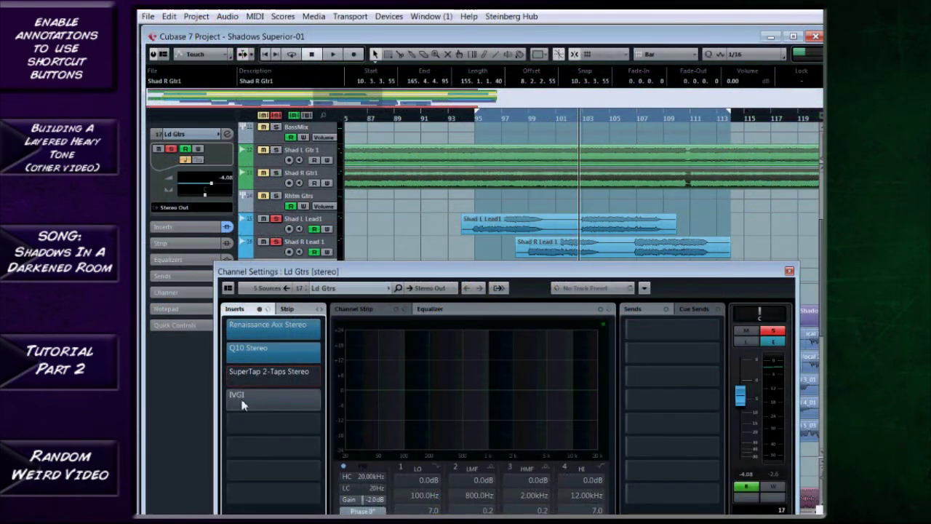
- Open the Ld Gtrs SuperTap delay editor, showing the Ping pong preset at 138 BPM
left_click(267, 373)
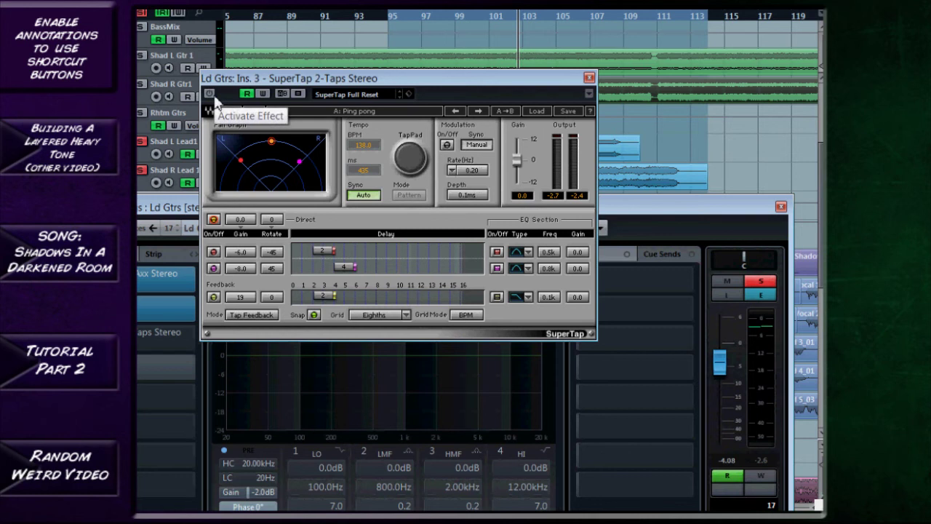
- Reposition the SuperTap window and audition the lead guitars with the delay from bar 95
left_click_drag(280, 82, 395, 211)
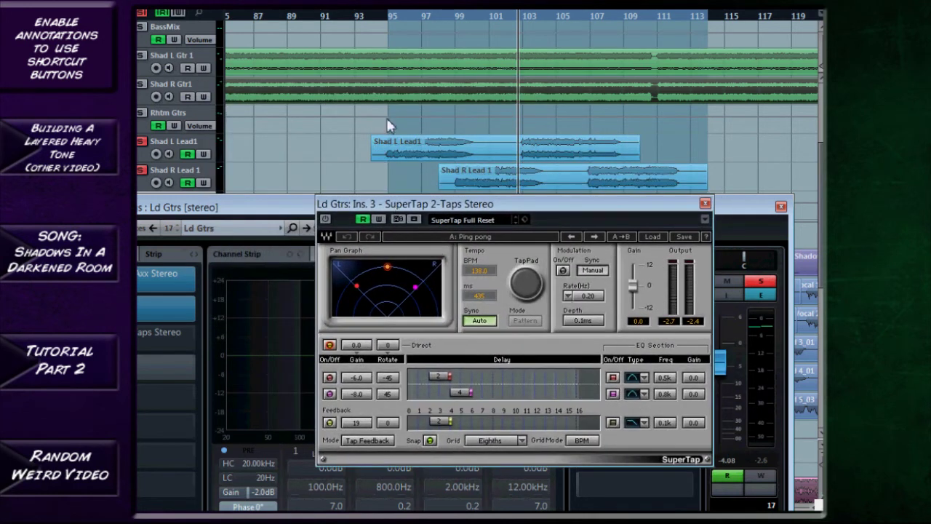
left_click(391, 21)
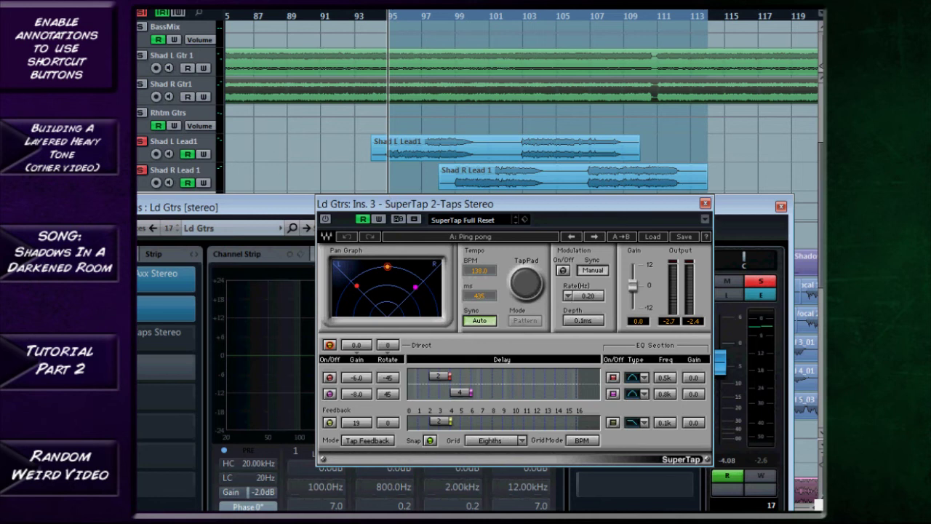
key("space")
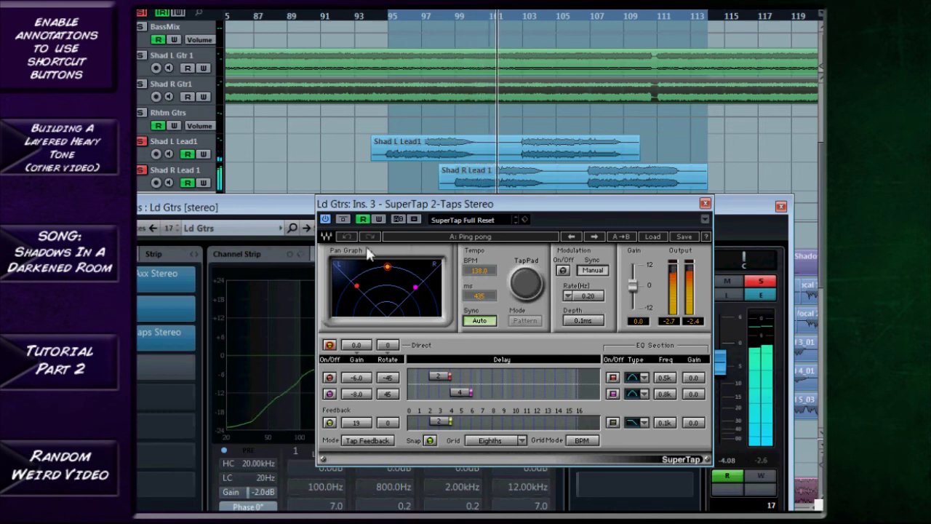
key("space")
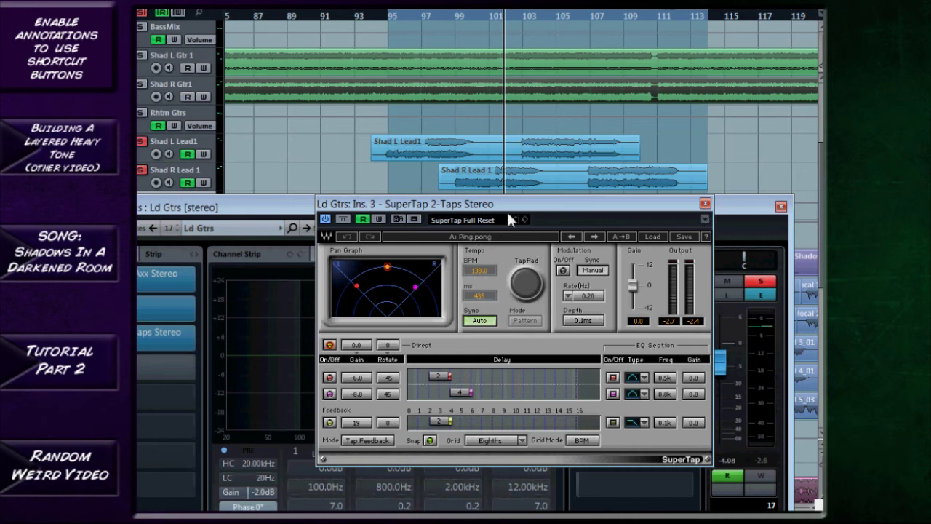
- Close SuperTap and open the IVGI editor, placing it to the right of the Ld Gtrs channel settings
left_click(706, 205)
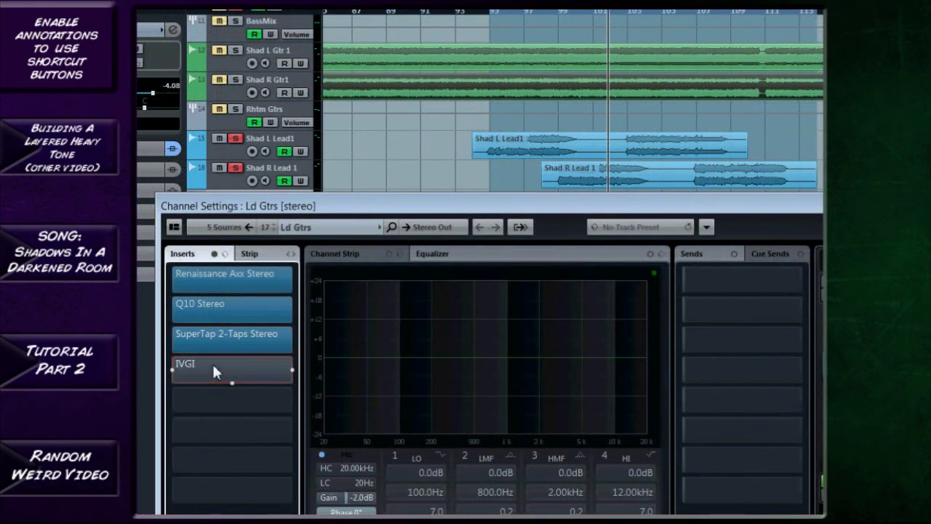
left_click(212, 363)
left_click_drag(510, 41, 533, 92)
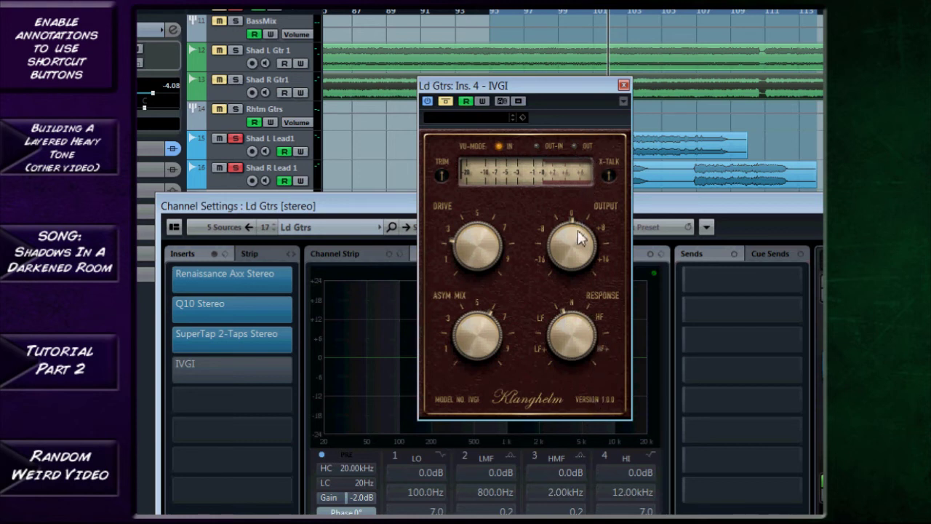
left_click_drag(576, 86, 501, 19)
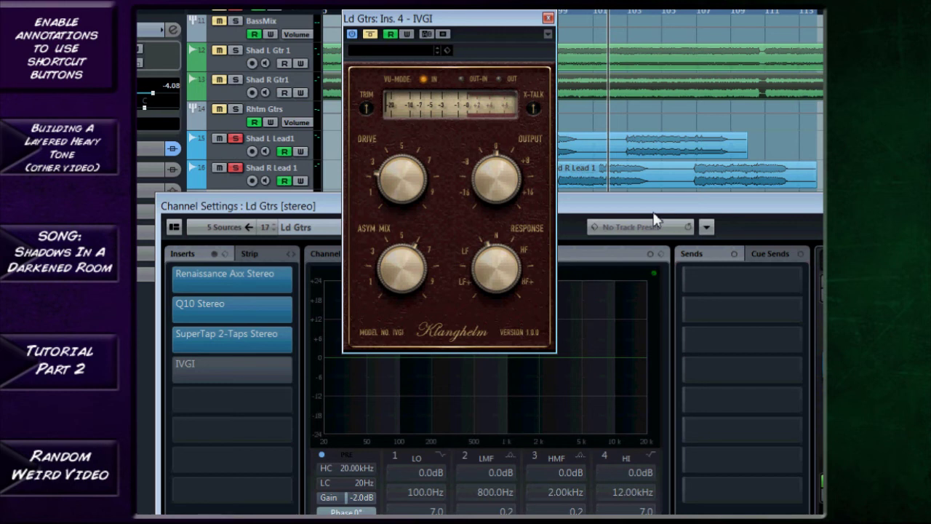
left_click_drag(480, 20, 745, 162)
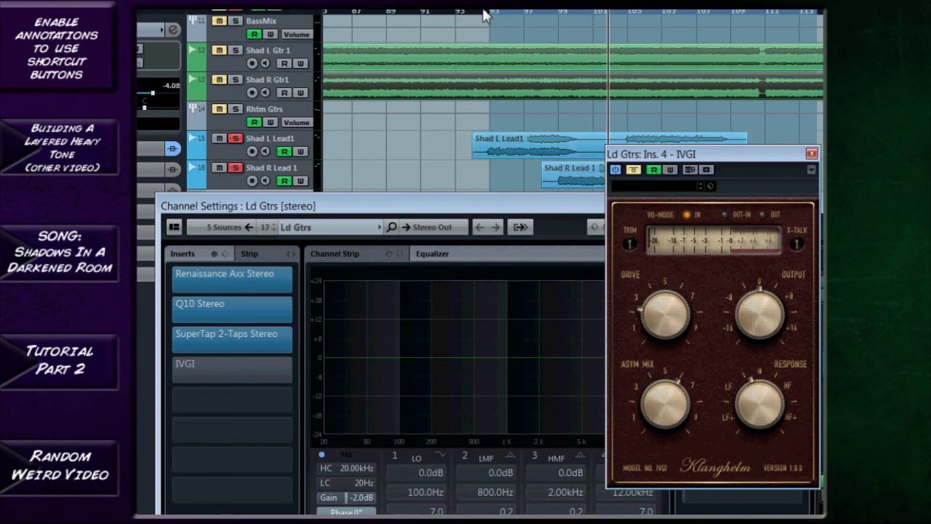
key("space")
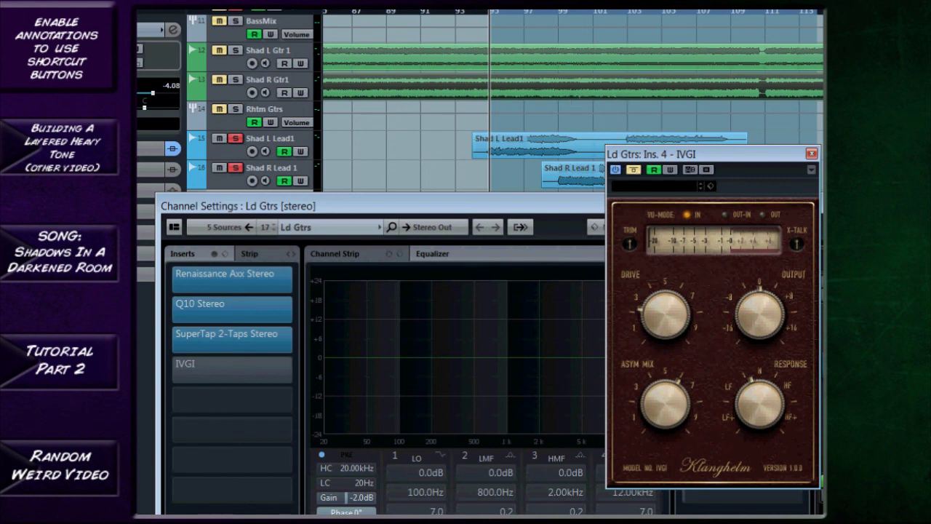
- Take the IVGI saturation out of bypass while the lead guitars play
key("space")
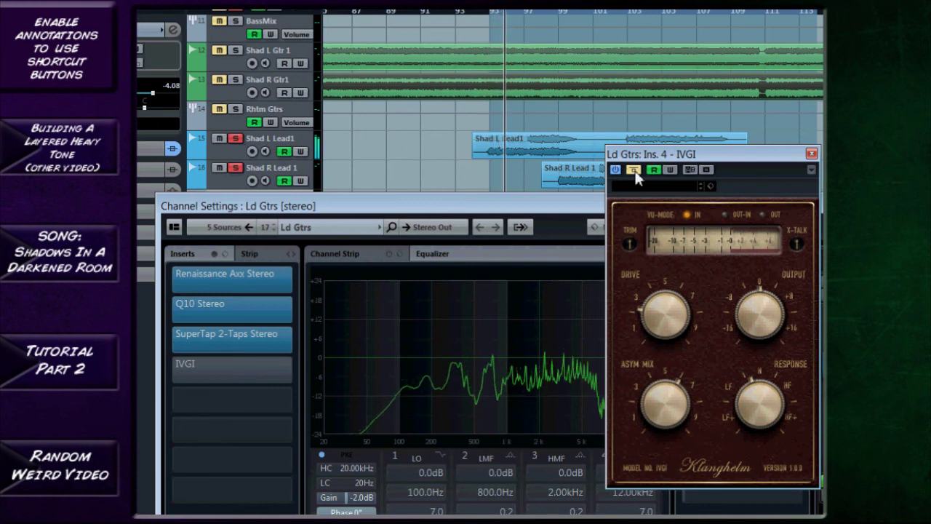
left_click(635, 169)
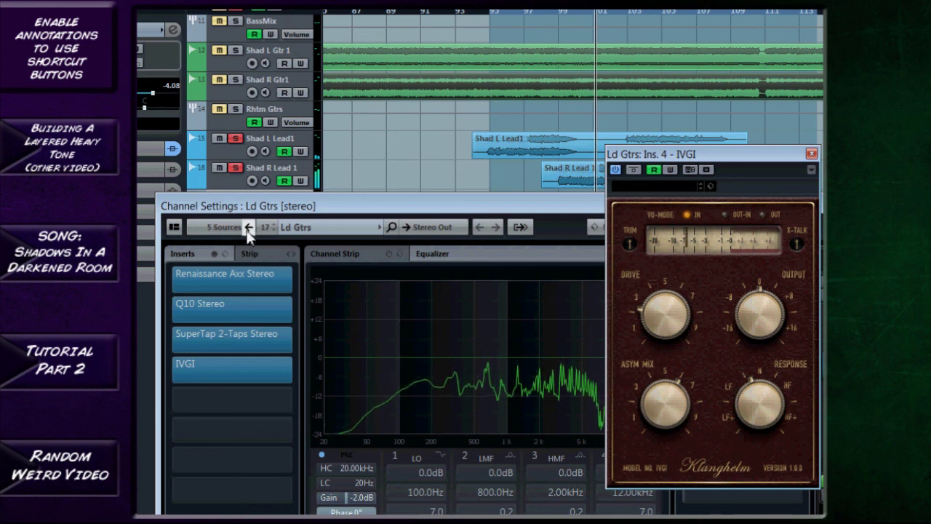
key("space")
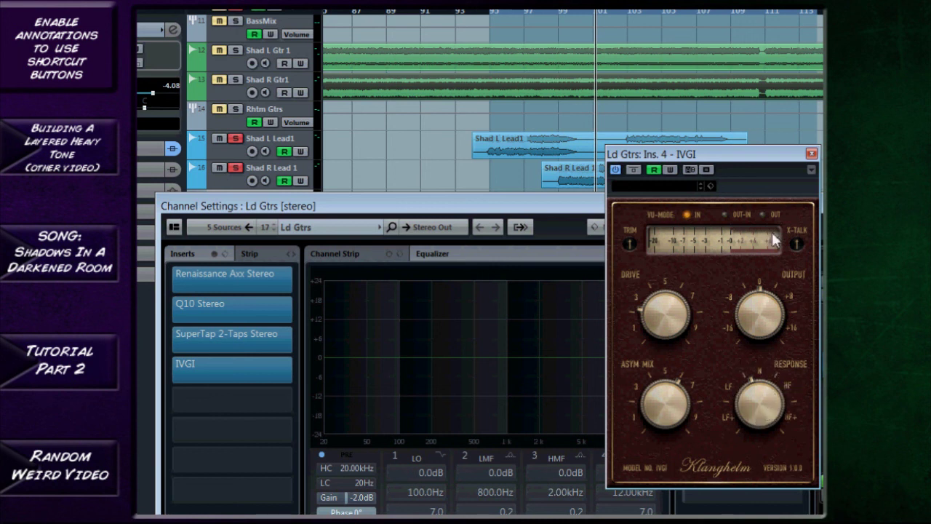
- Close the IVGI and Channel Settings windows, unsolo Ld Gtrs, and play the mix from bar 92
left_click(811, 153)
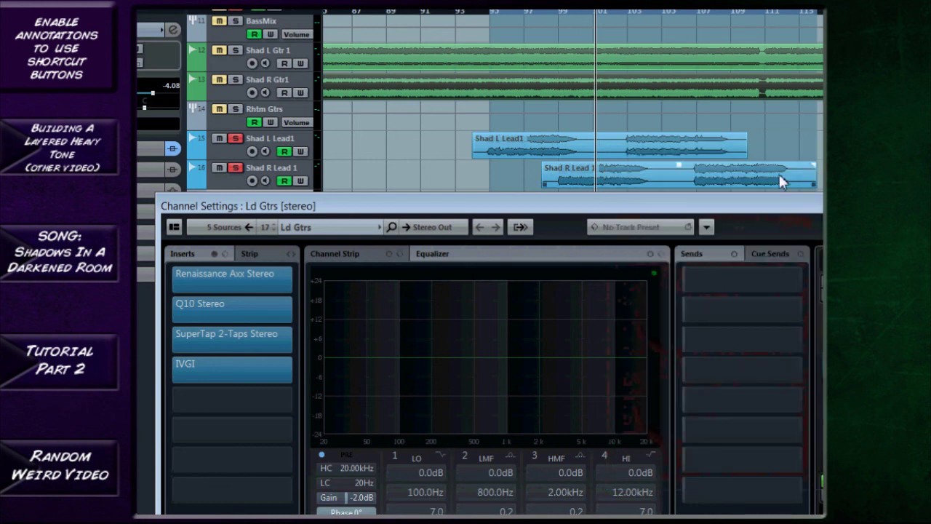
left_click(815, 206)
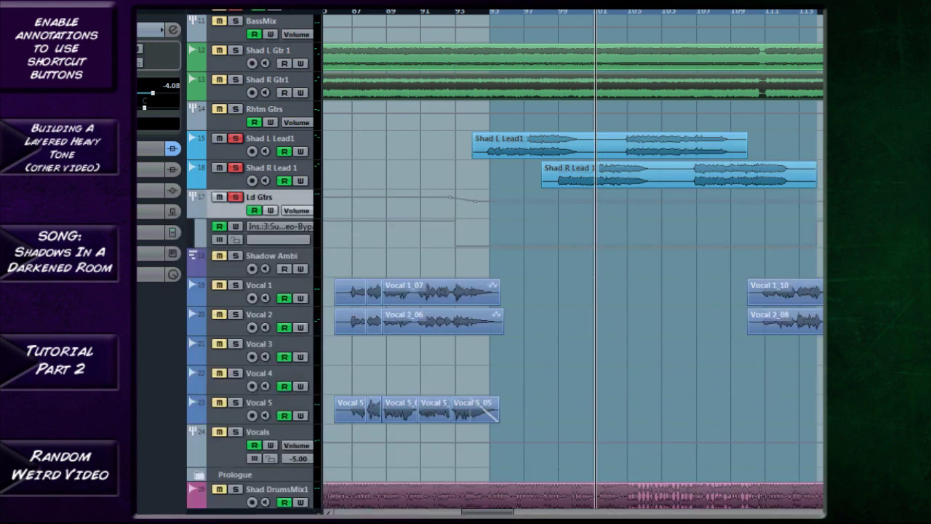
left_click(492, 13)
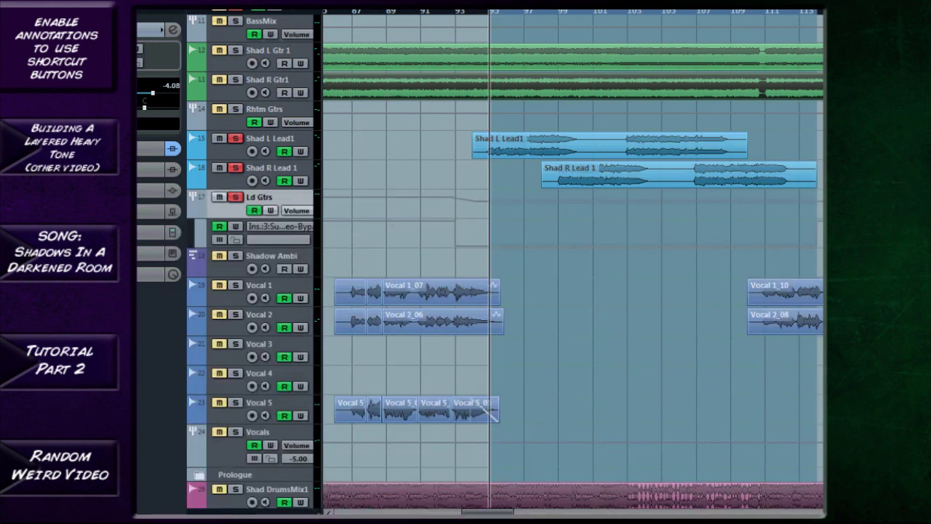
left_click(454, 15)
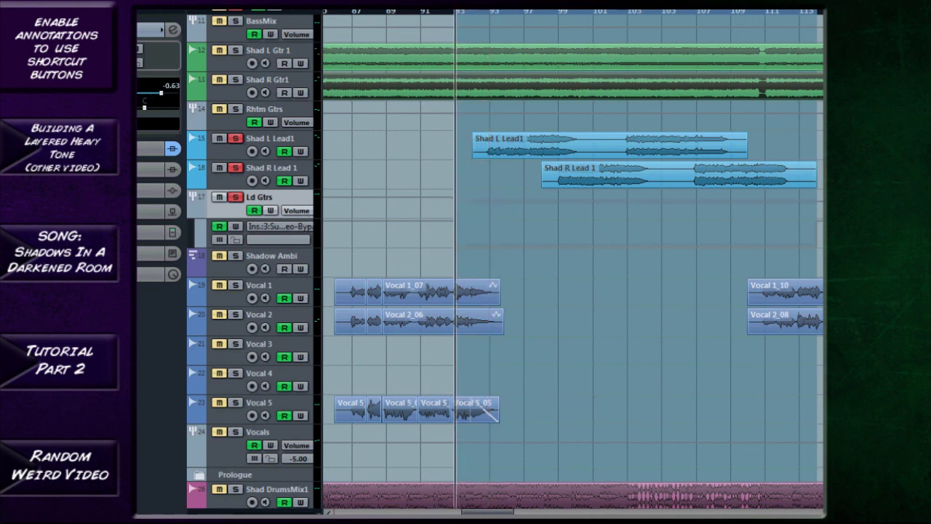
left_click(236, 198)
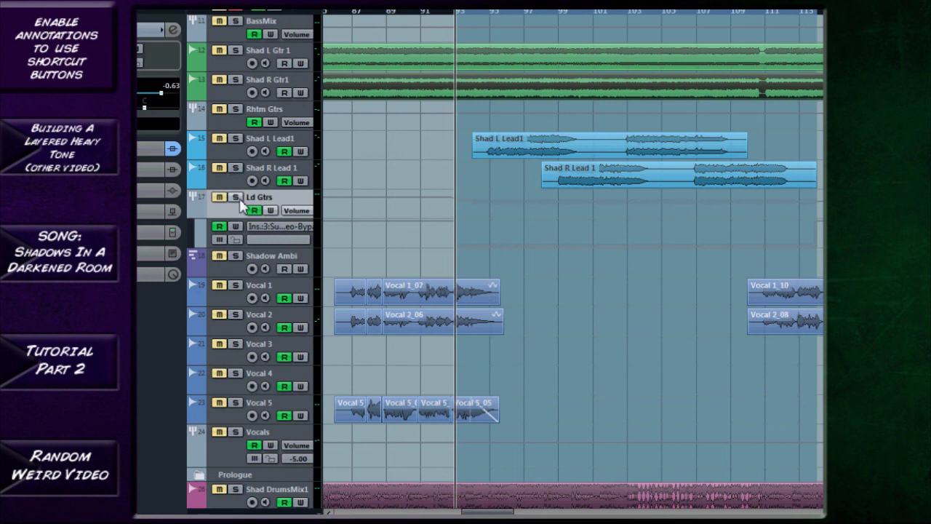
key("space")
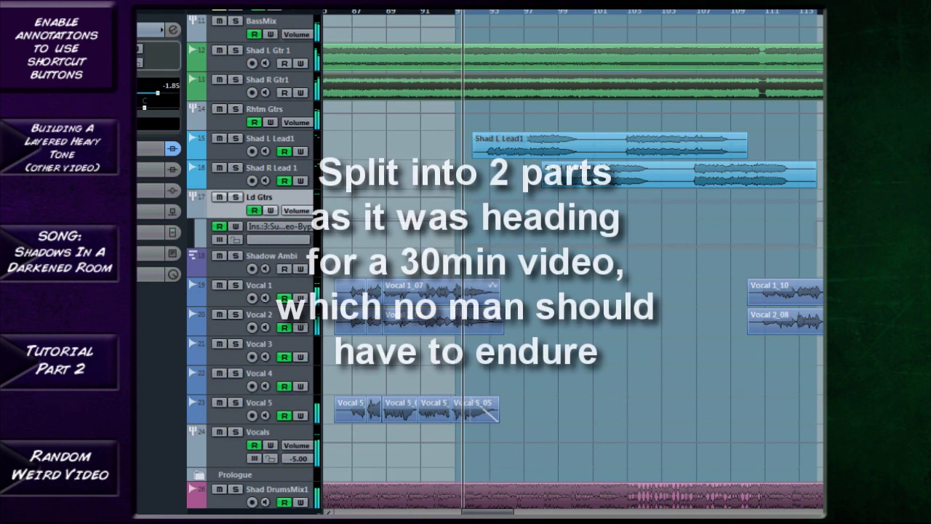